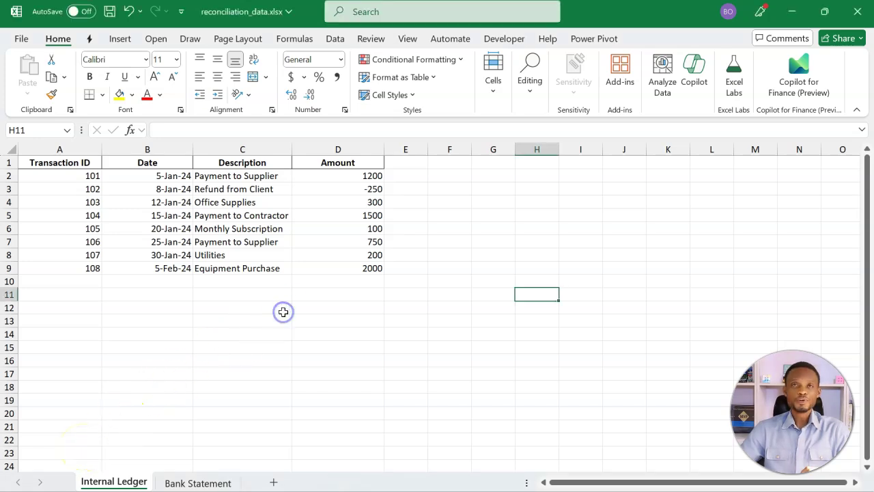
# Review the Internal Ledger amounts and Bank Statement sheet, noting the 100 amount and Payment to Supplier entry
pyautogui.click(355, 229)
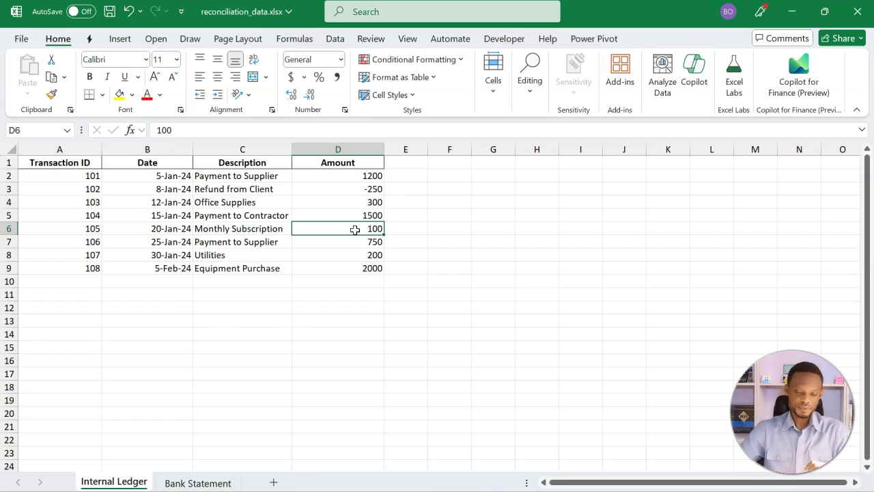
pyautogui.click(208, 480)
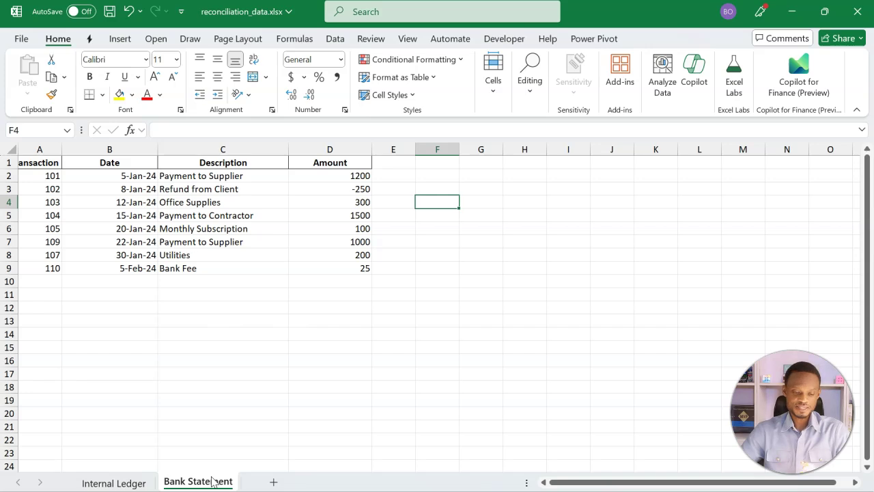
pyautogui.click(140, 480)
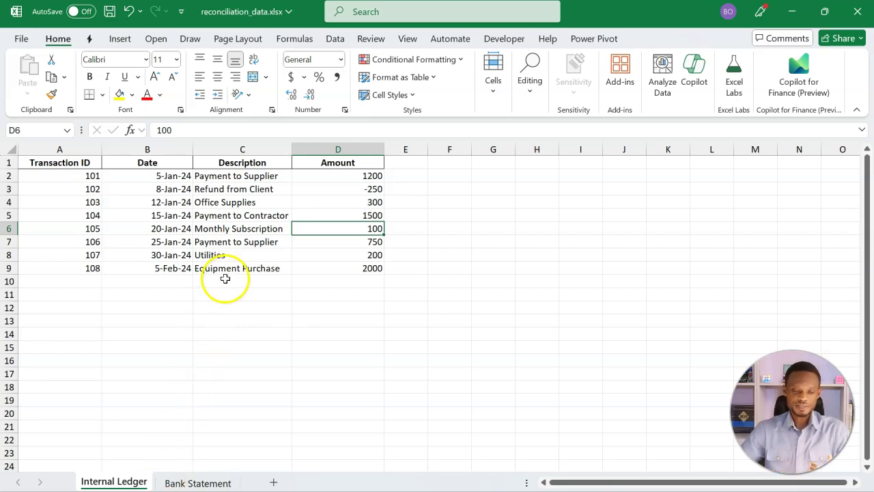
pyautogui.click(225, 279)
pyautogui.click(281, 239)
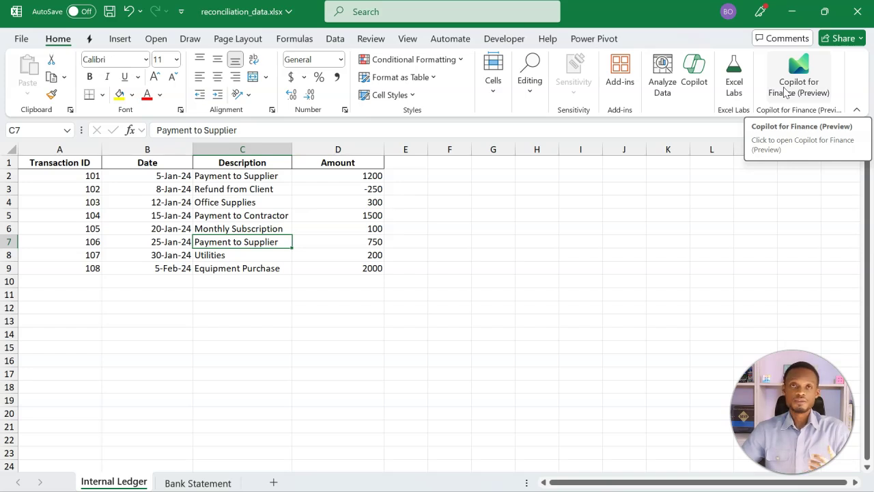
# Search the add-ins store for 'copilot for fin', then close the search
pyautogui.click(622, 86)
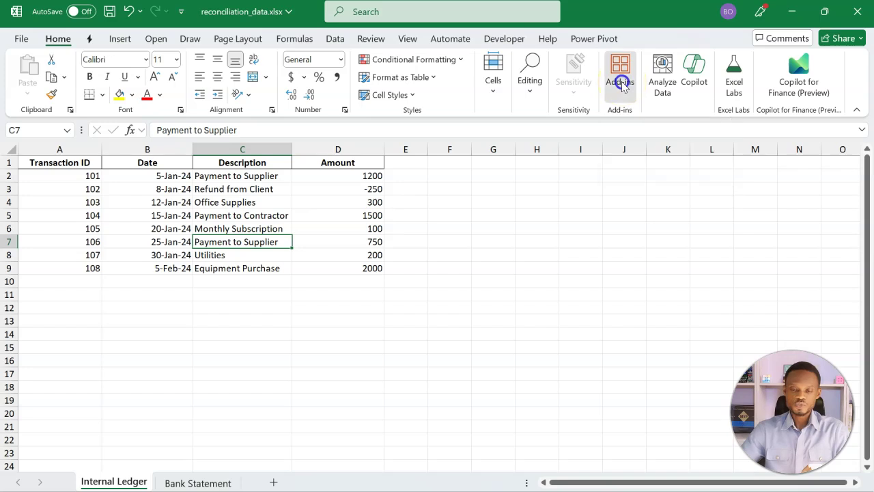
pyautogui.click(684, 126)
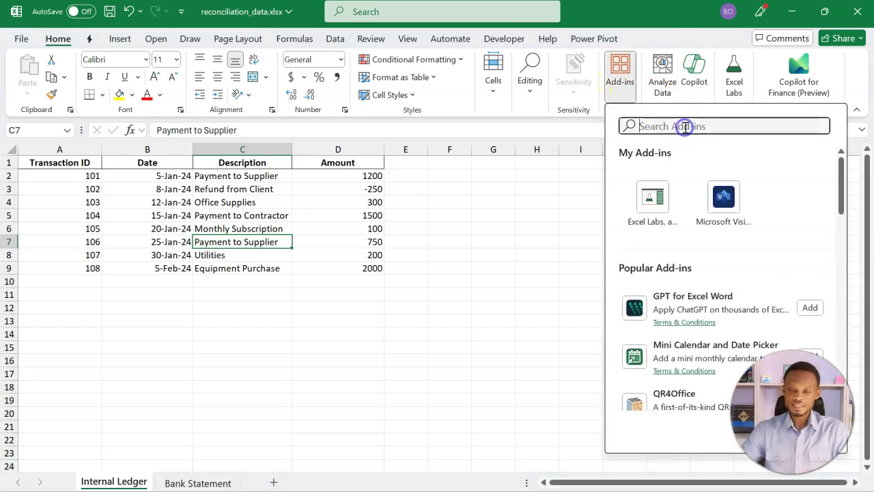
pyautogui.write('copilot ')
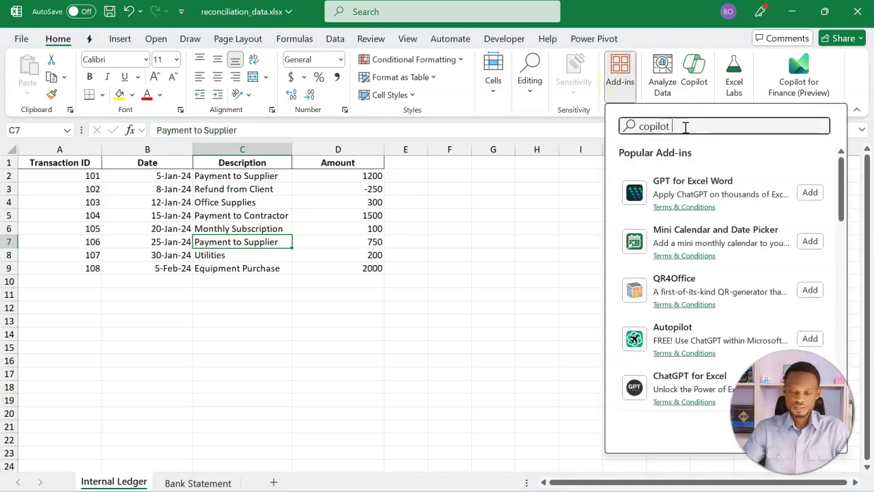
pyautogui.write('for fin')
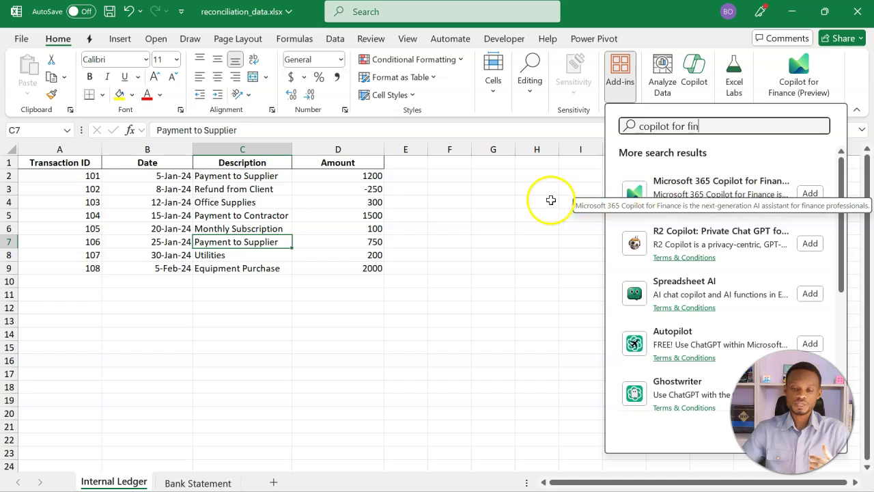
pyautogui.click(543, 200)
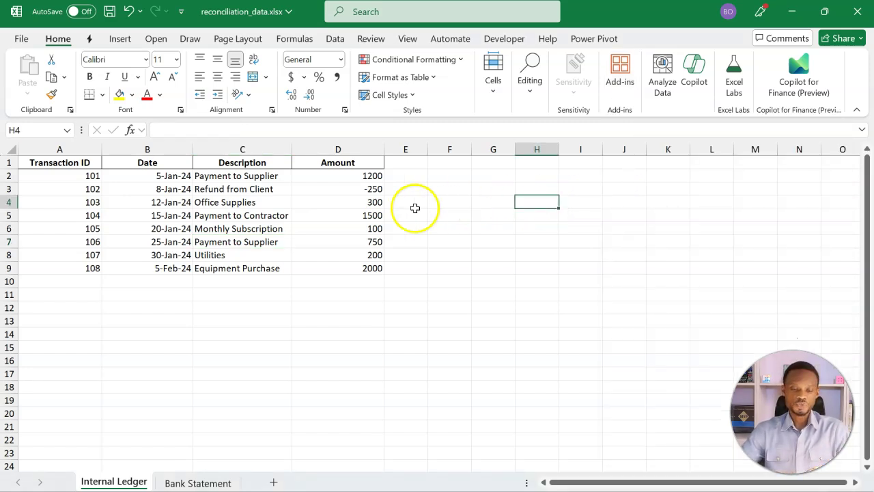
# Convert the ledger range A1:D9 into a table with headers and rename Table1 to 'Internal'
pyautogui.click(332, 217)
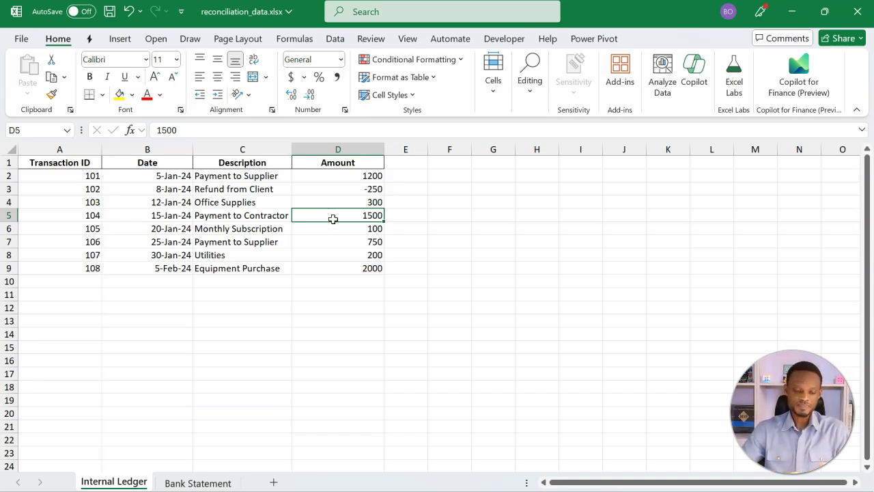
pyautogui.click(234, 217)
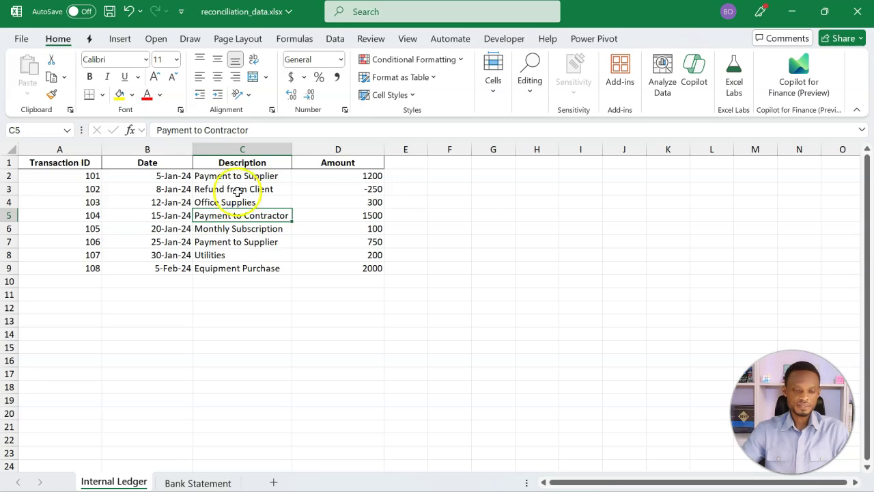
pyautogui.click(121, 40)
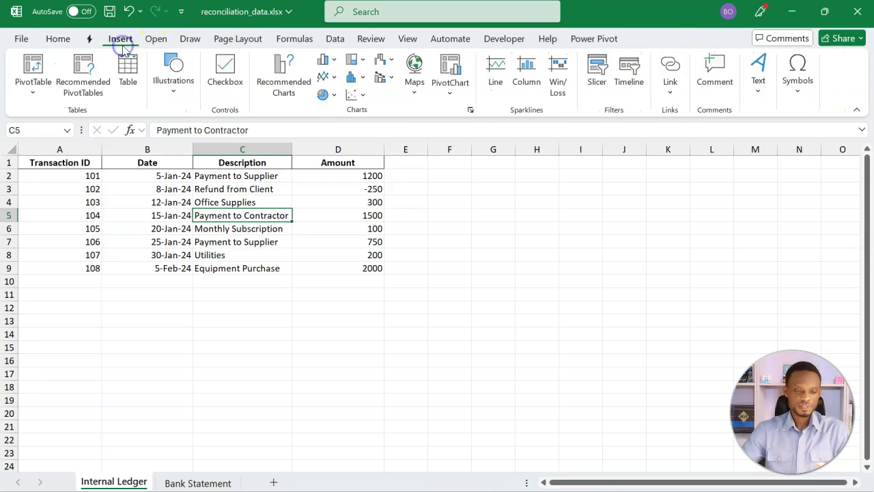
pyautogui.click(128, 68)
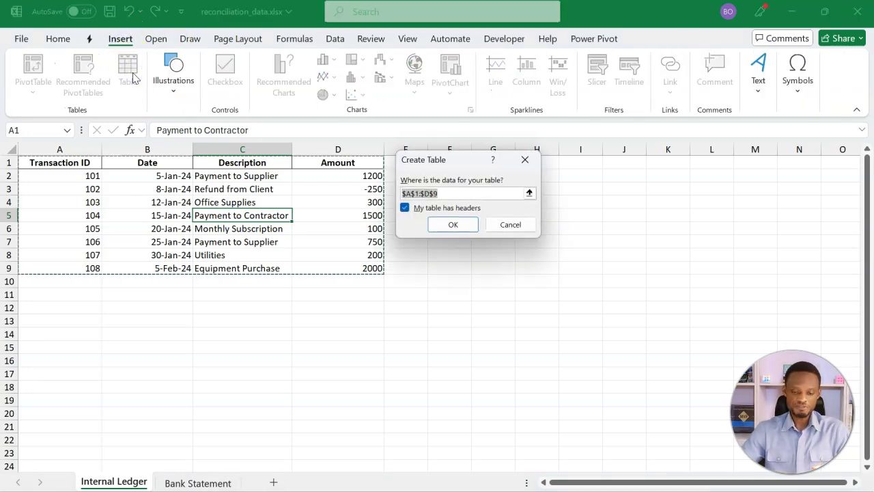
pyautogui.click(449, 225)
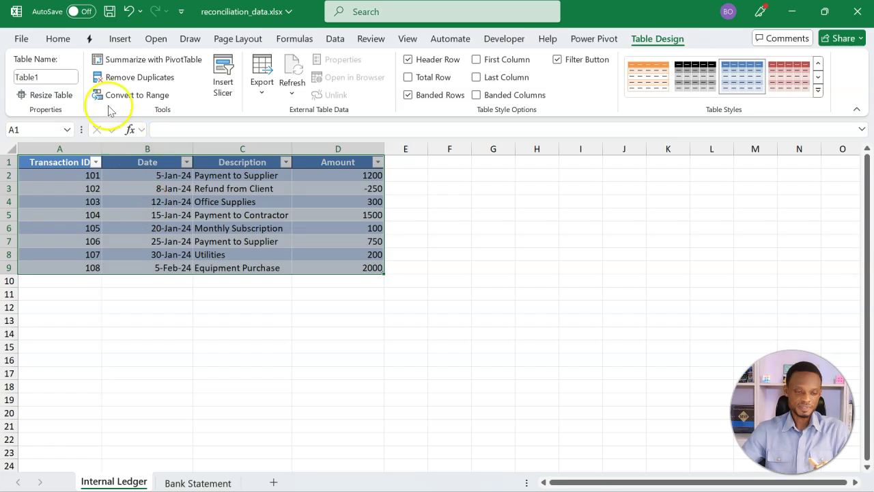
pyautogui.click(68, 76)
pyautogui.press('BackSpace')
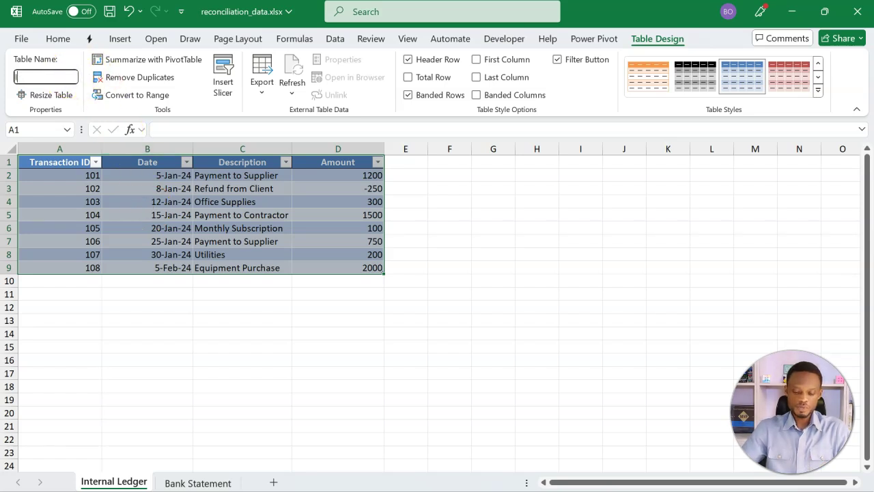
pyautogui.write('Internal')
pyautogui.press('Return')
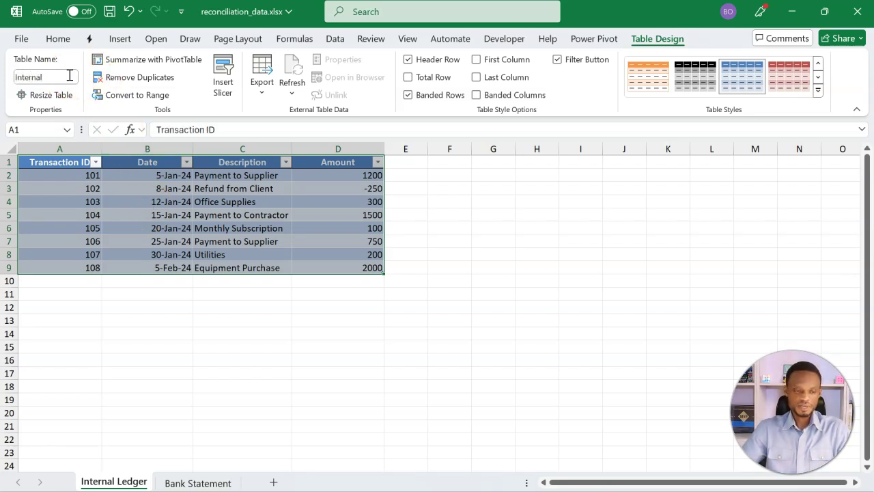
pyautogui.click(111, 243)
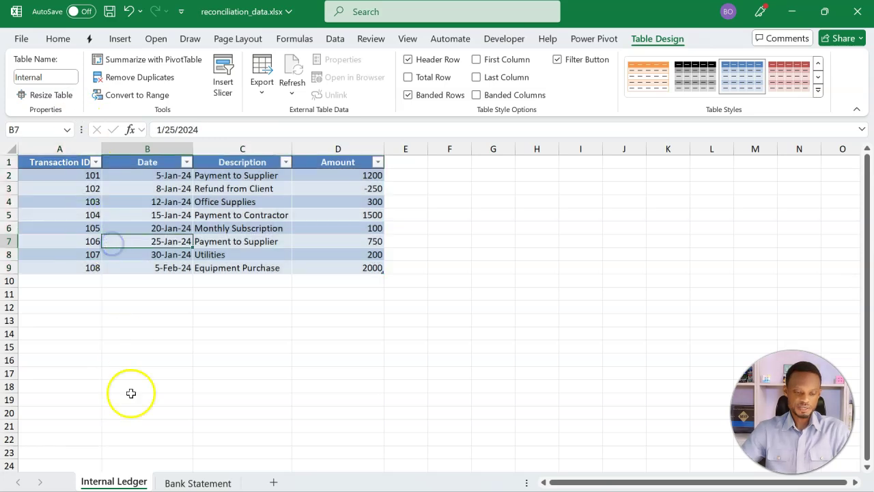
# On the Bank Statement sheet, make the data a headed table with Ctrl+T and name it 'Bank'
pyautogui.click(177, 480)
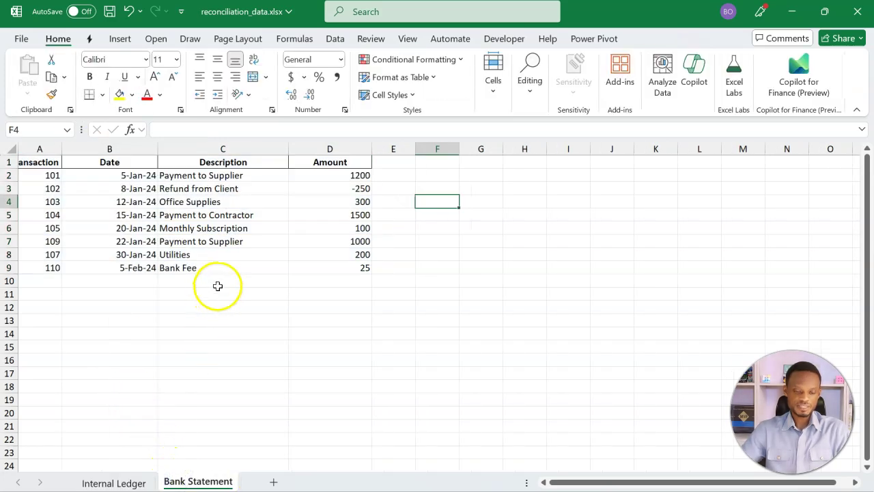
pyautogui.click(225, 266)
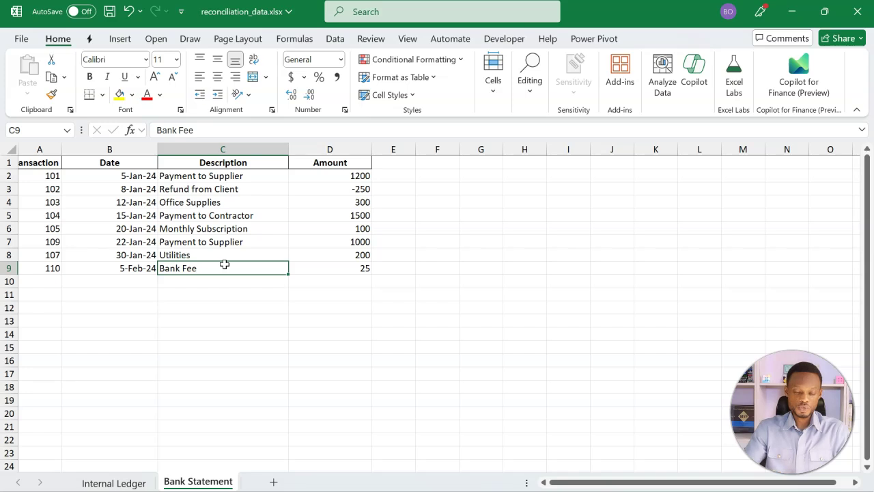
pyautogui.hotkey('ctrl', 't')
pyautogui.press('Return')
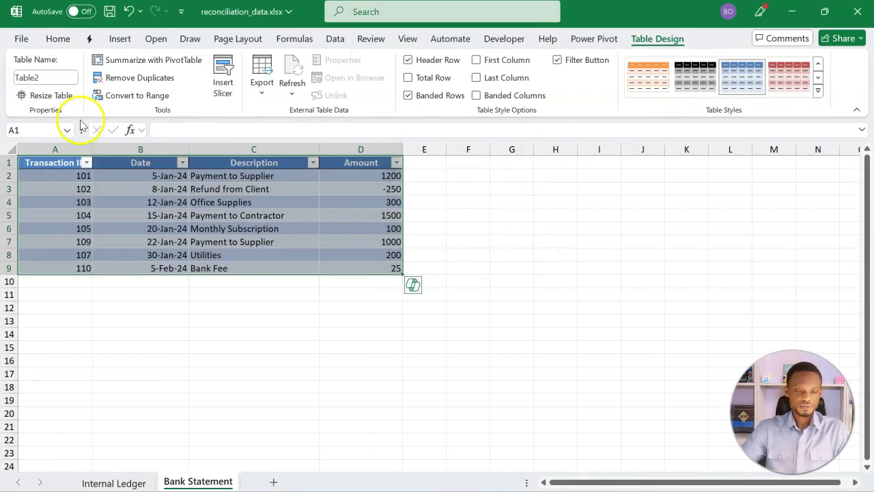
pyautogui.click(50, 80)
pyautogui.write('Ba')
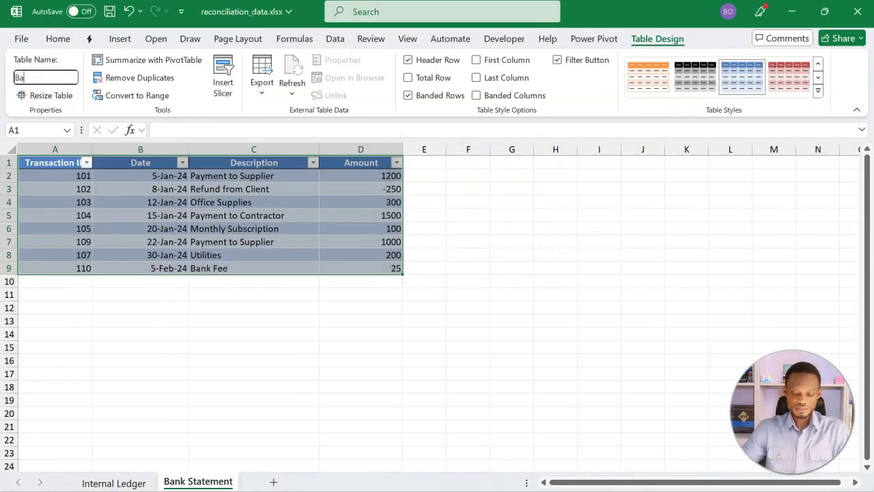
pyautogui.write('nk')
pyautogui.press('Return')
pyautogui.click(126, 215)
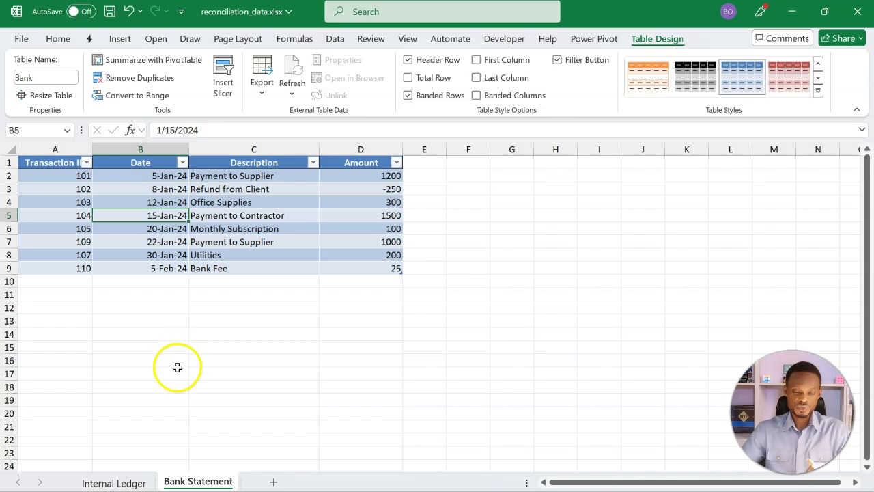
# Launch the Copilot for Finance (Preview) pane from the Home tab beside the Bank table
pyautogui.click(68, 42)
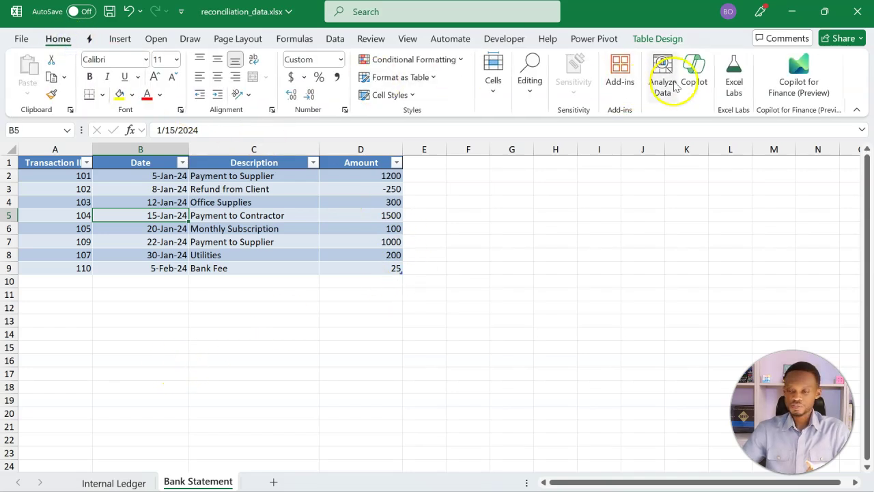
pyautogui.click(823, 92)
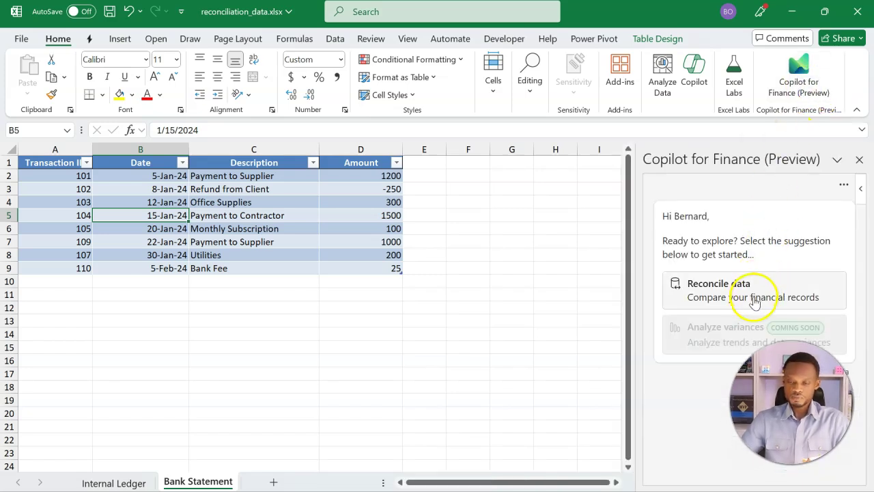
pyautogui.click(712, 295)
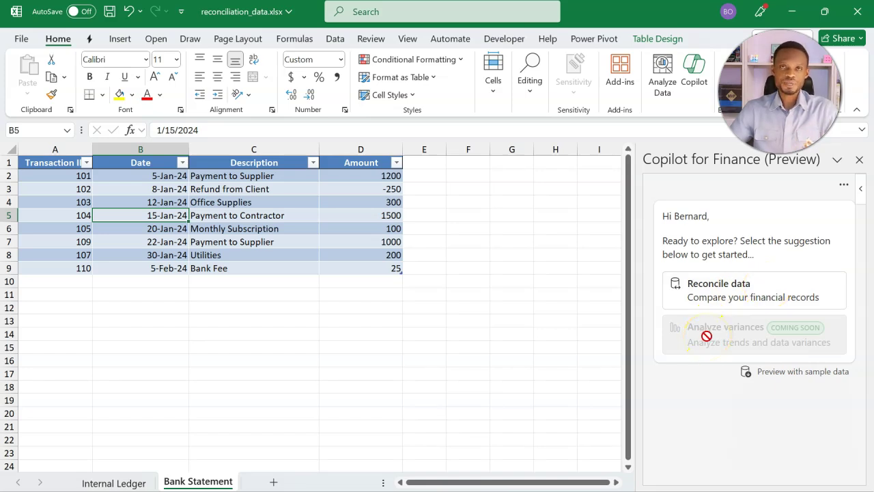
# Start the Reconcile data workflow and proceed to building rules for the Internal and Bank tables
pyautogui.click(719, 287)
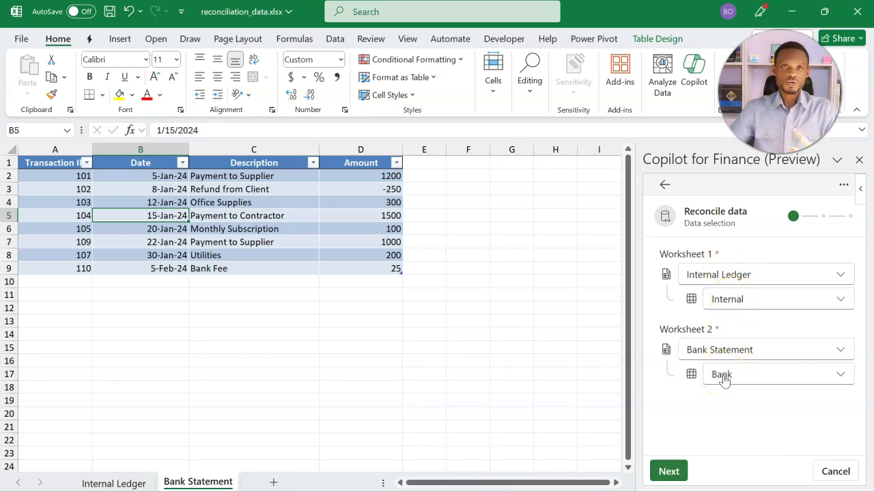
pyautogui.click(669, 471)
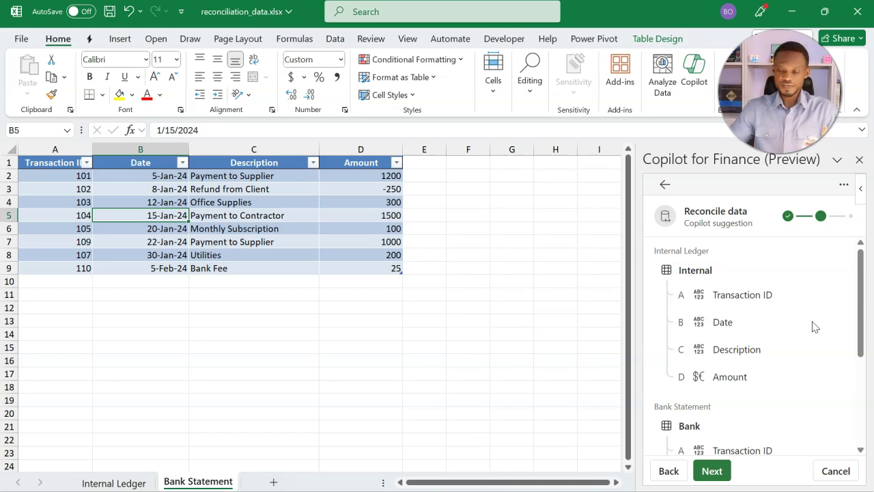
pyautogui.click(755, 312)
# Scroll through the proposed Transaction ID, Date, Description and Amount mappings for both tables
pyautogui.scroll(-1, 755, 312)
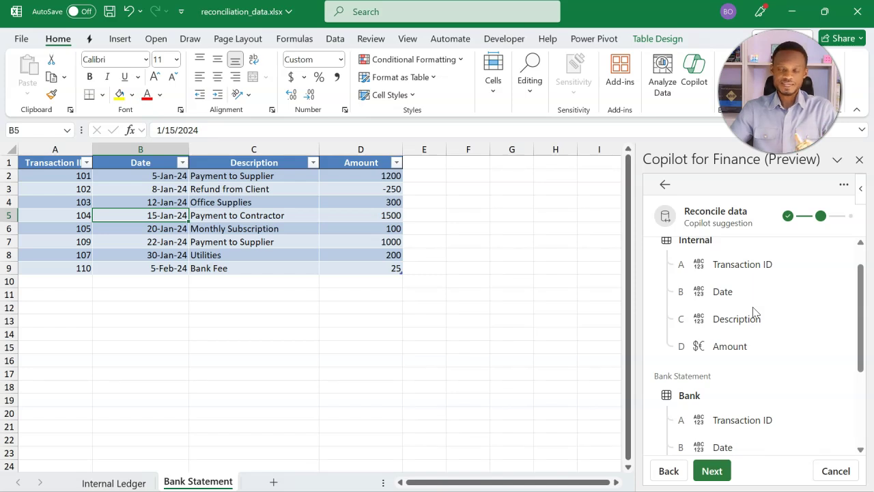
pyautogui.scroll(-1, 752, 312)
pyautogui.scroll(2, 753, 308)
pyautogui.click(753, 305)
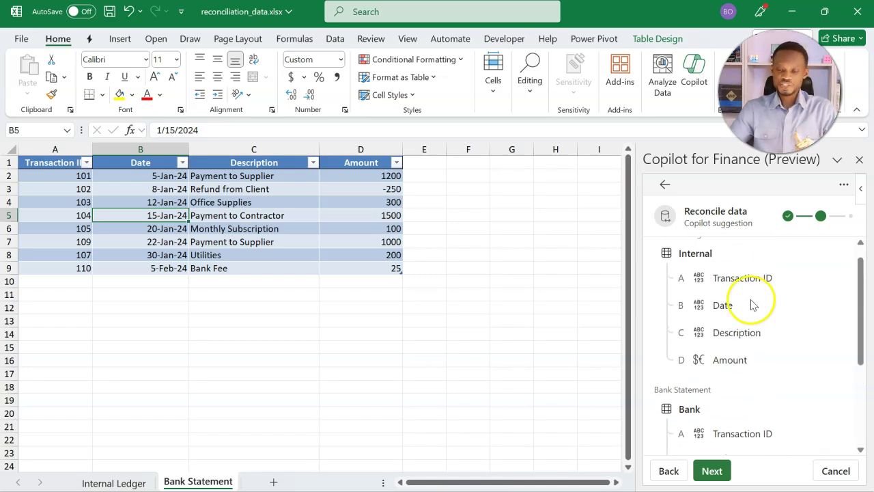
pyautogui.scroll(-1, 717, 302)
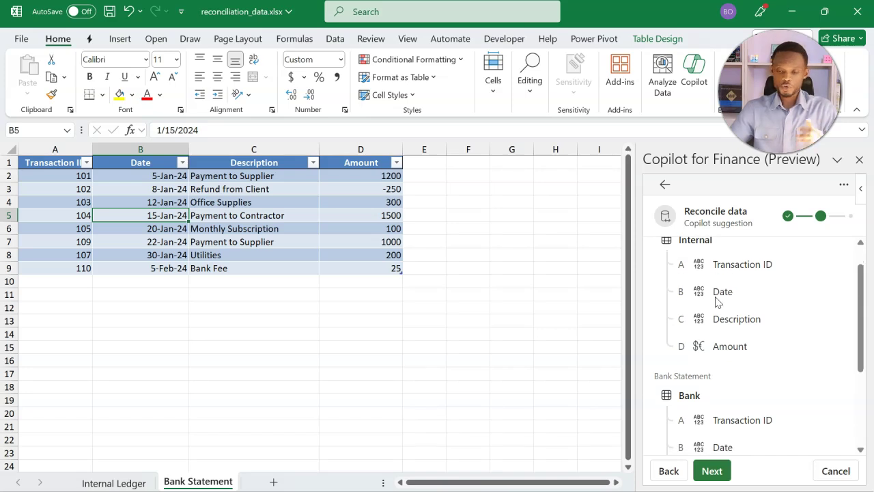
pyautogui.scroll(-1, 717, 302)
pyautogui.scroll(-2, 717, 303)
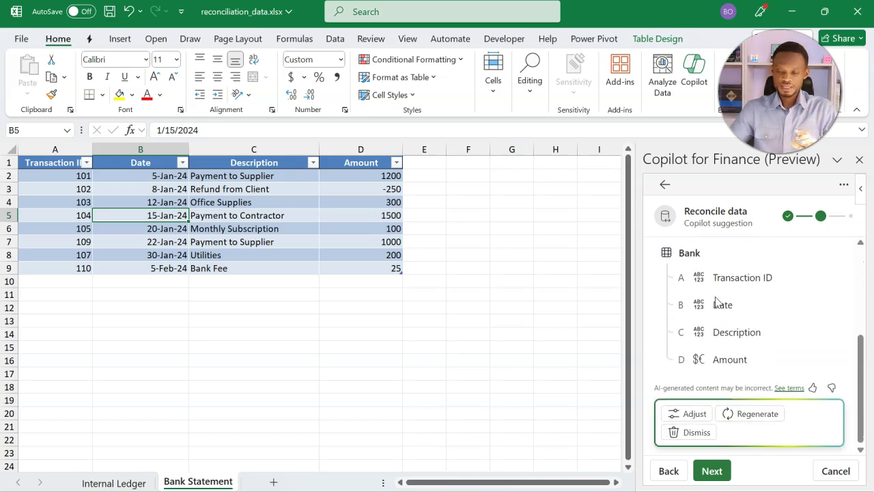
# Make the suggested mapping editable and check the Transaction ID field choices without changing them
pyautogui.click(692, 414)
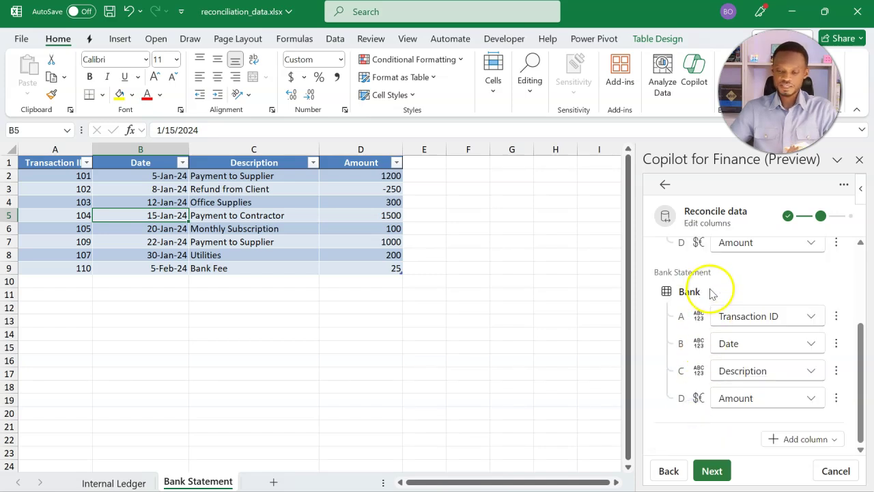
pyautogui.scroll(3, 711, 292)
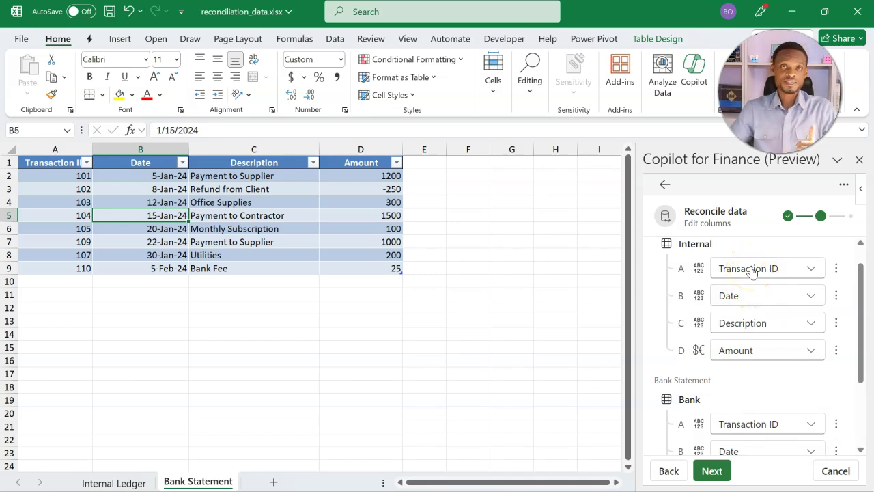
pyautogui.click(751, 268)
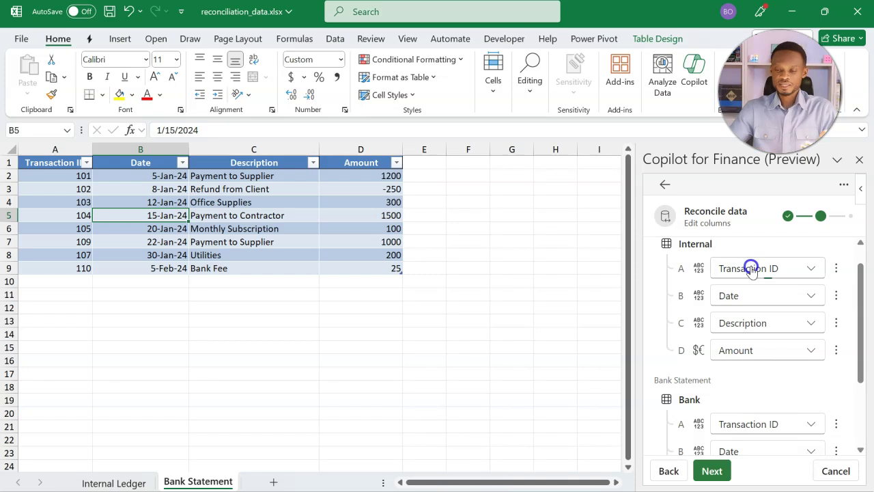
pyautogui.click(752, 269)
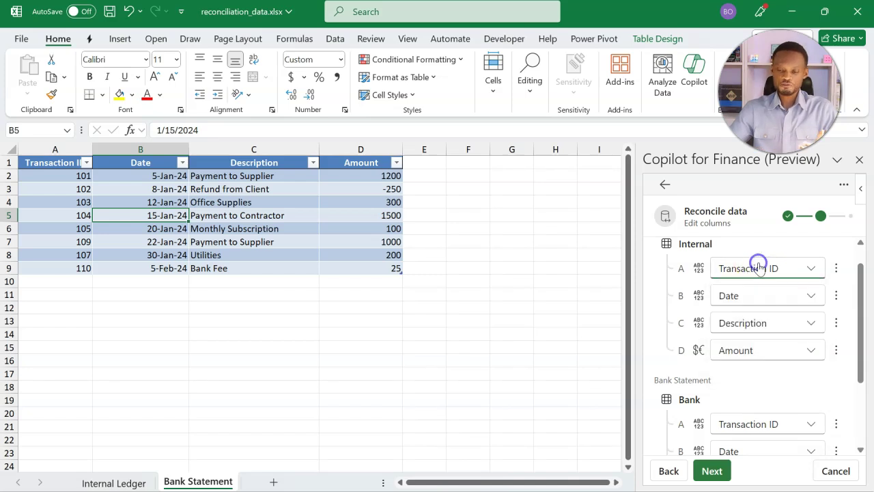
# Delete the Description row so only Transaction ID, Date and Amount are matched
pyautogui.scroll(-2, 756, 297)
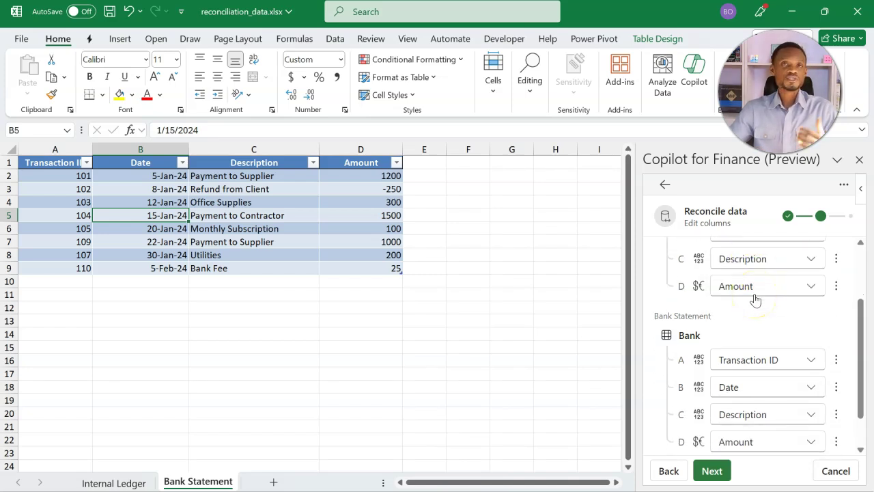
pyautogui.click(836, 259)
pyautogui.click(810, 306)
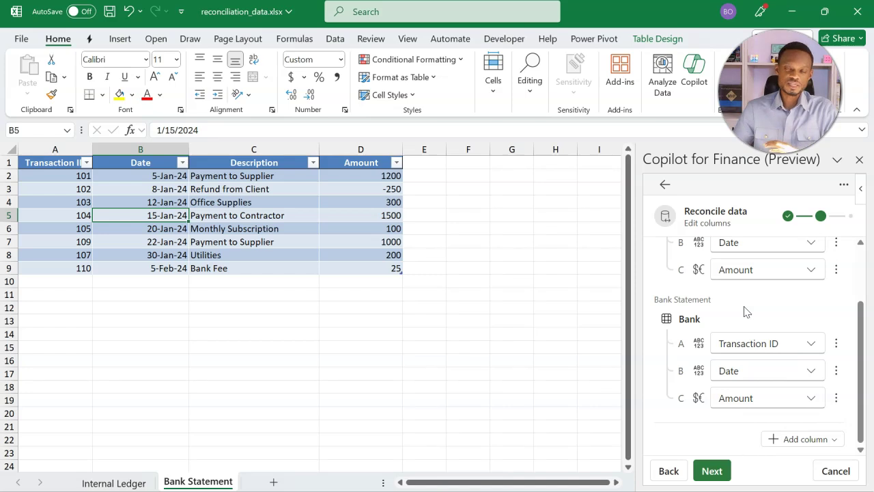
pyautogui.scroll(2, 745, 312)
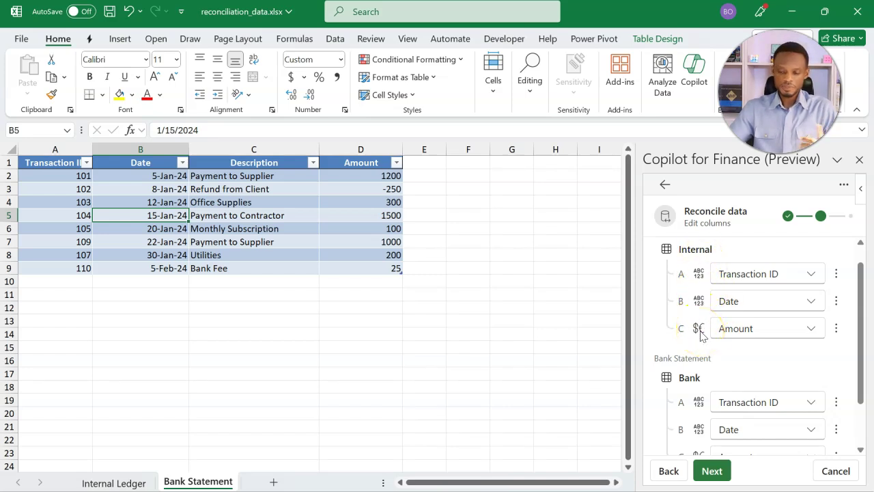
pyautogui.scroll(-2, 700, 334)
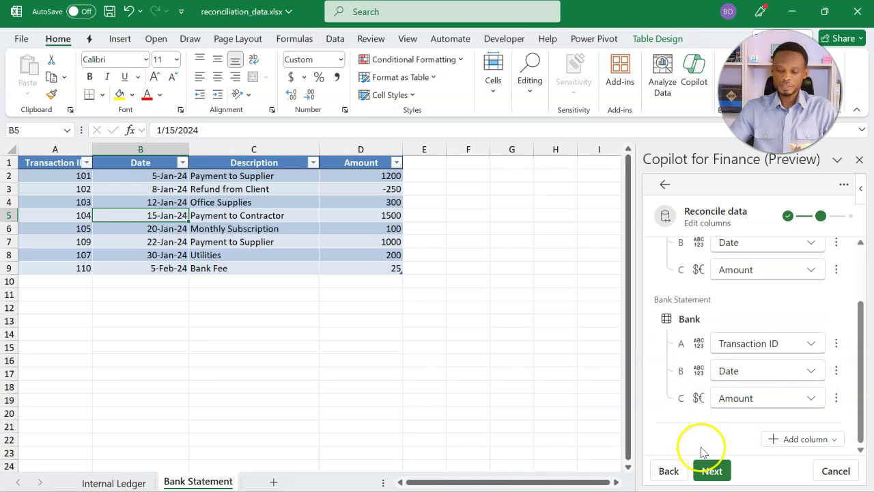
# Generate the Reconciliation Report sheet and inspect unmatched cells, including the 750.00 difference formula
pyautogui.click(711, 471)
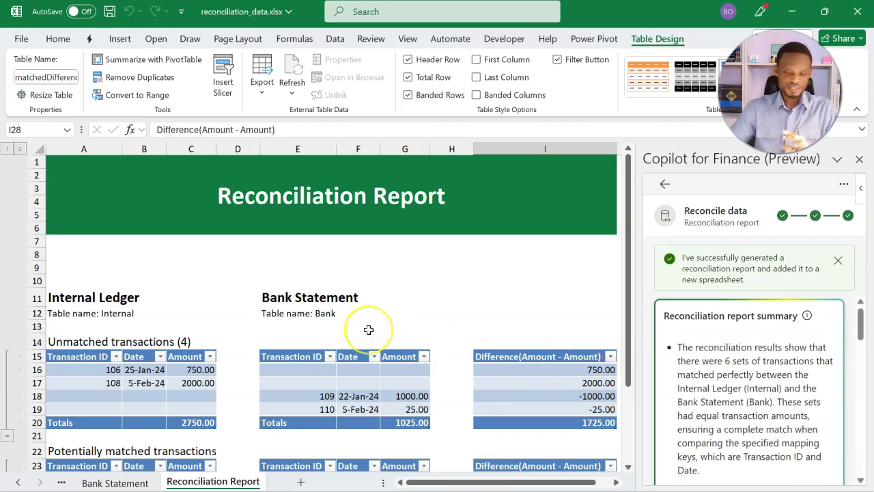
pyautogui.scroll(-3, 365, 329)
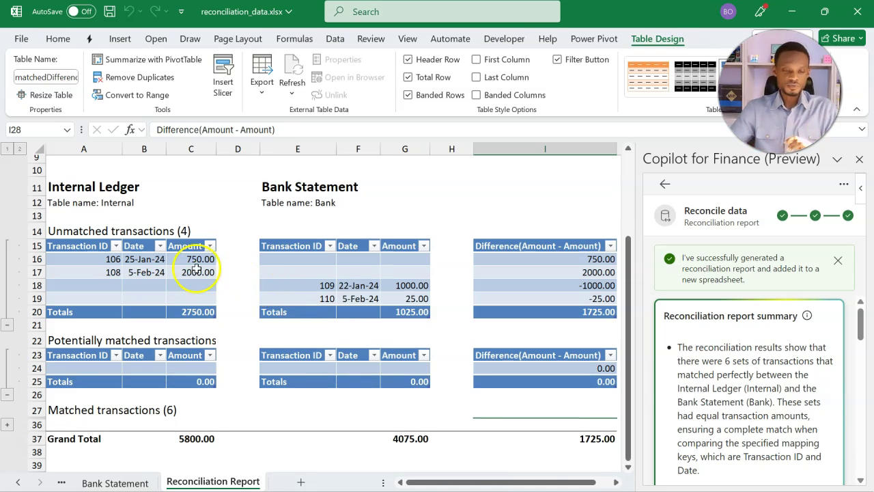
pyautogui.click(325, 258)
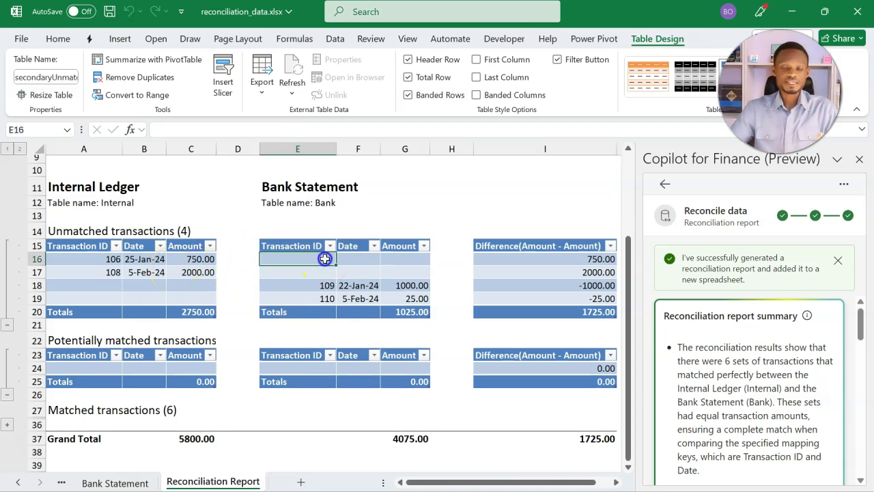
pyautogui.click(523, 257)
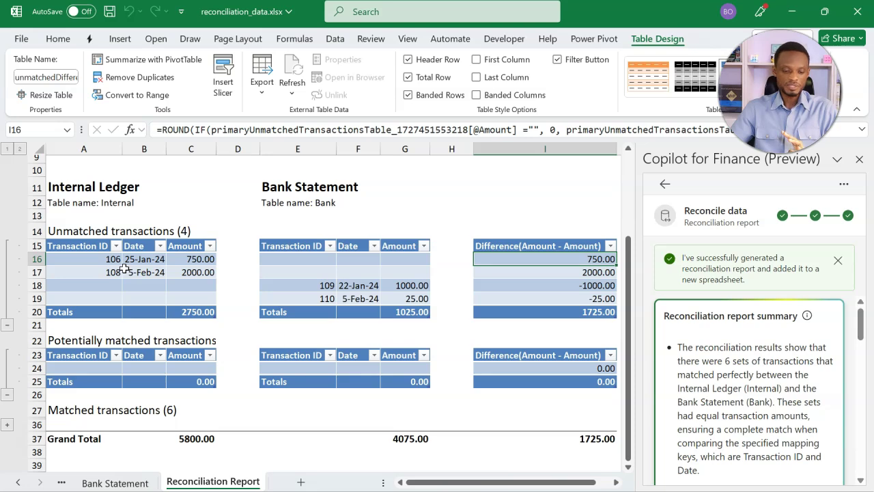
pyautogui.click(124, 268)
pyautogui.scroll(-1, 151, 287)
pyautogui.click(170, 311)
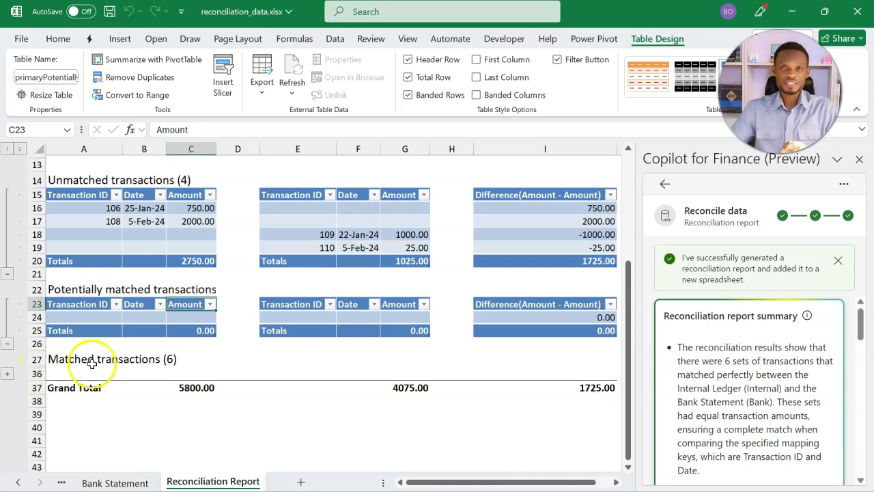
# Expand the Matched transactions section at row 36 to reveal the six matched transactions
pyautogui.click(8, 373)
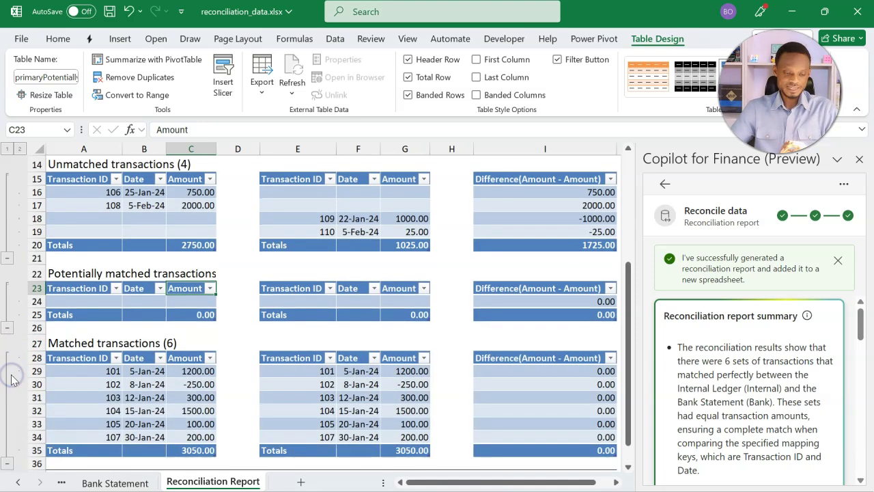
pyautogui.scroll(-1, 82, 398)
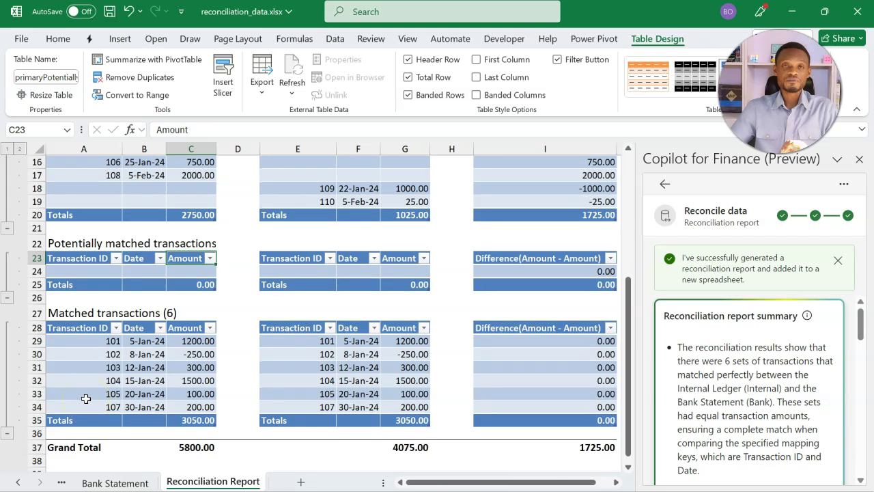
pyautogui.scroll(-1, 85, 398)
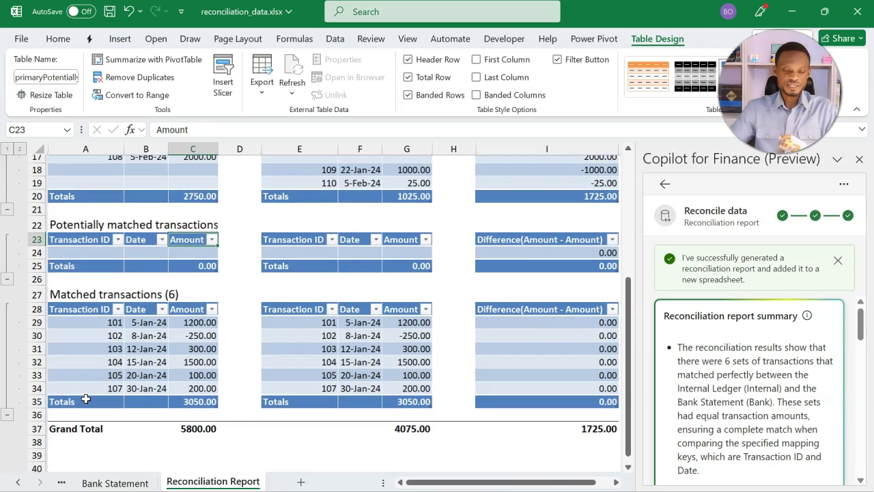
pyautogui.hscroll(1, 85, 398)
pyautogui.hscroll(-1, 85, 398)
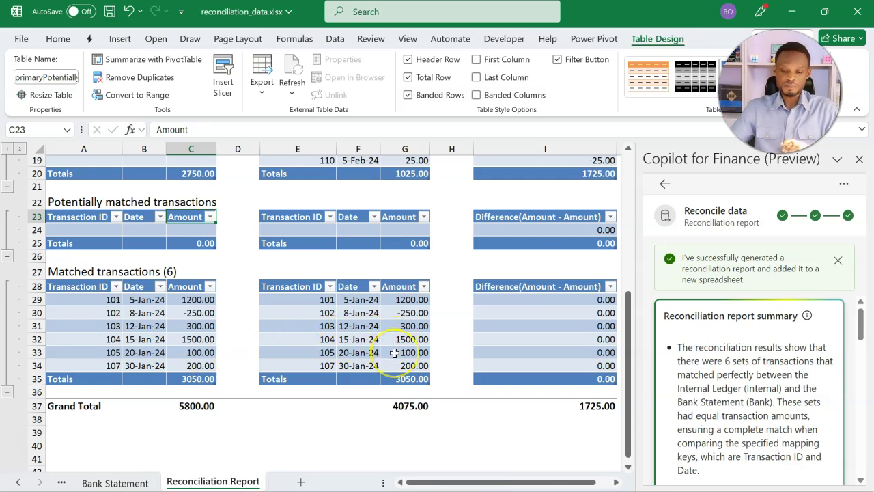
pyautogui.hscroll(2, 396, 352)
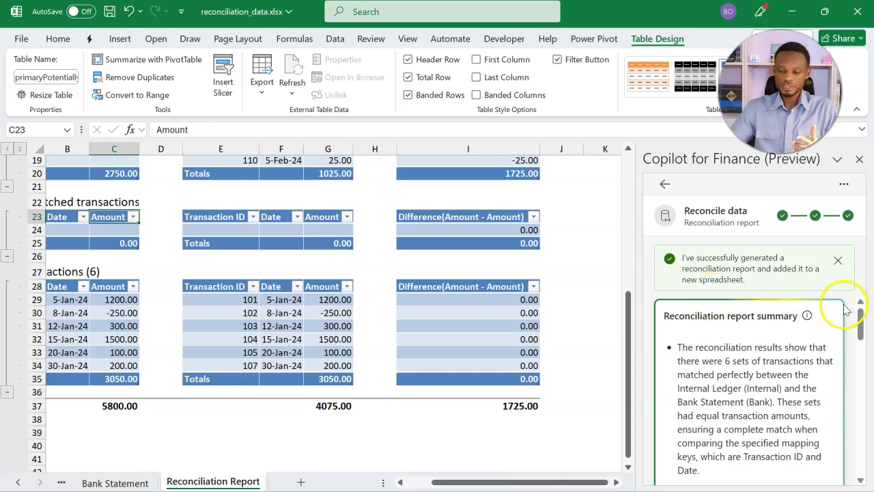
# Save the reconciliation summary as ReconciliationReportSummary (3).pdf and open the downloaded file
pyautogui.moveTo(861, 317); pyautogui.dragTo(864, 454)
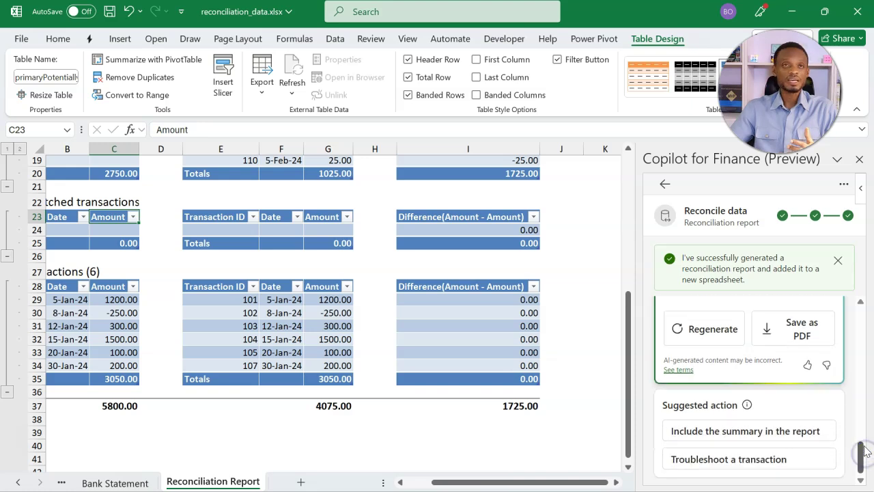
pyautogui.click(816, 333)
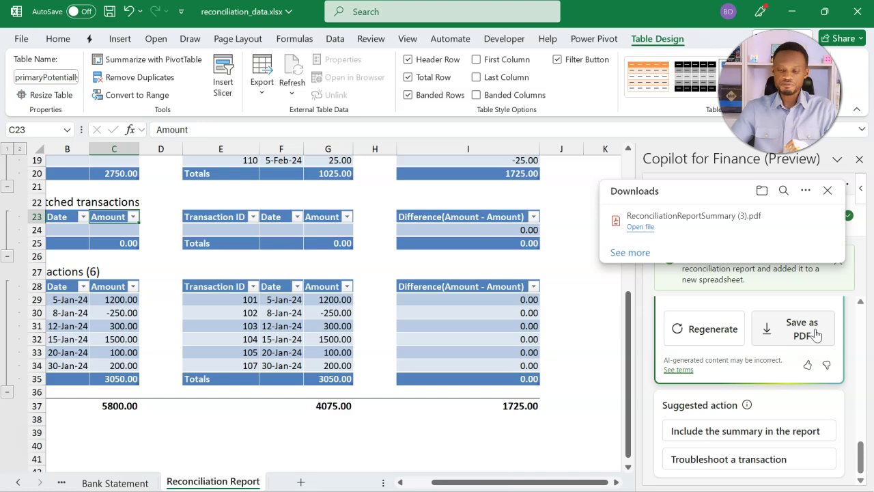
pyautogui.click(642, 228)
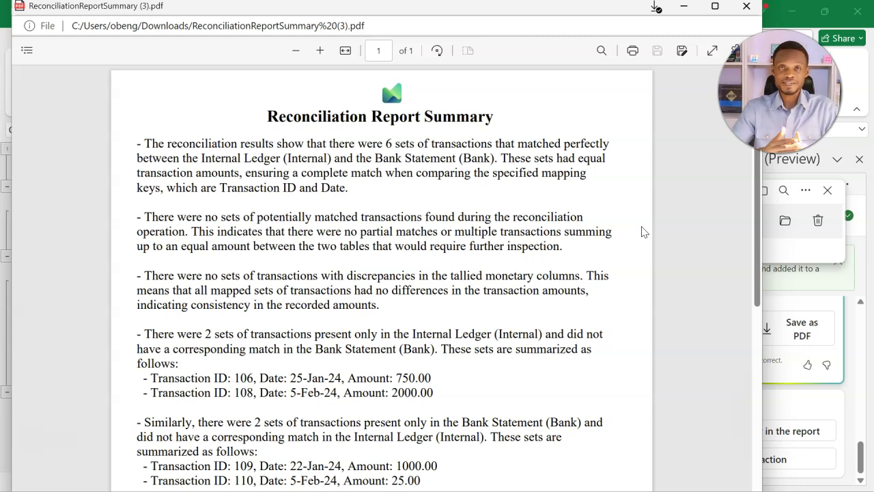
# Read the one-page summary showing 6 matched sets and unmatched transactions 106, 108, 109, 110
pyautogui.click(611, 235)
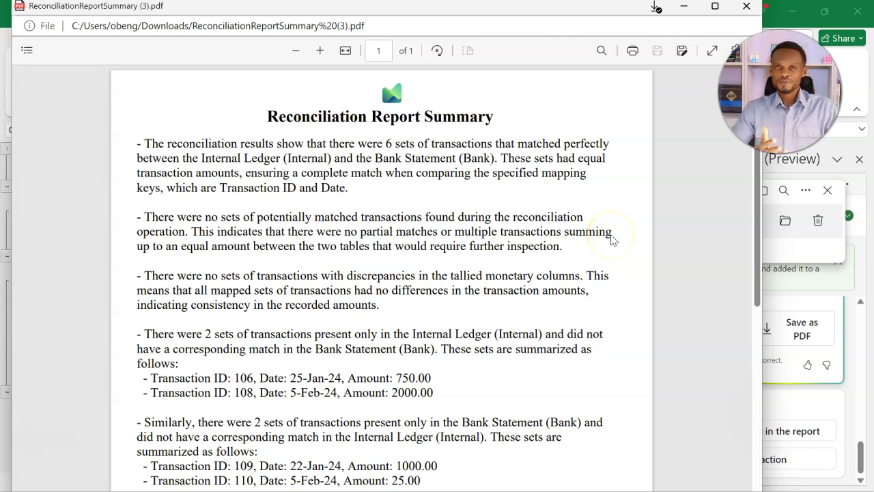